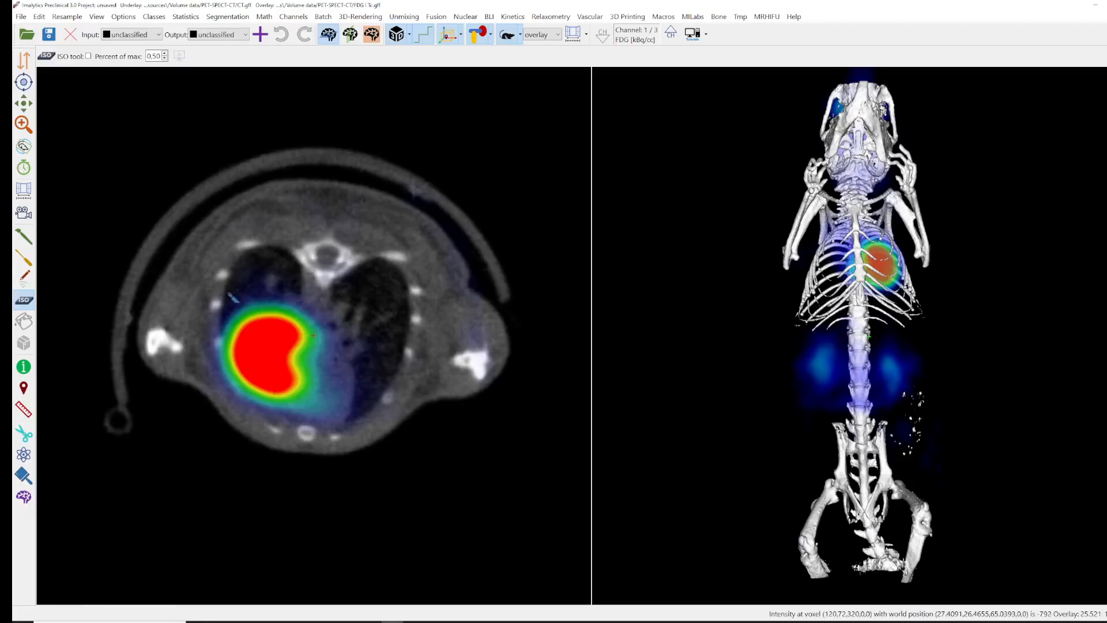
# Add a new segmentation class named "Heart"
pyautogui.rightClick(227, 291)
pyautogui.click(237, 297)
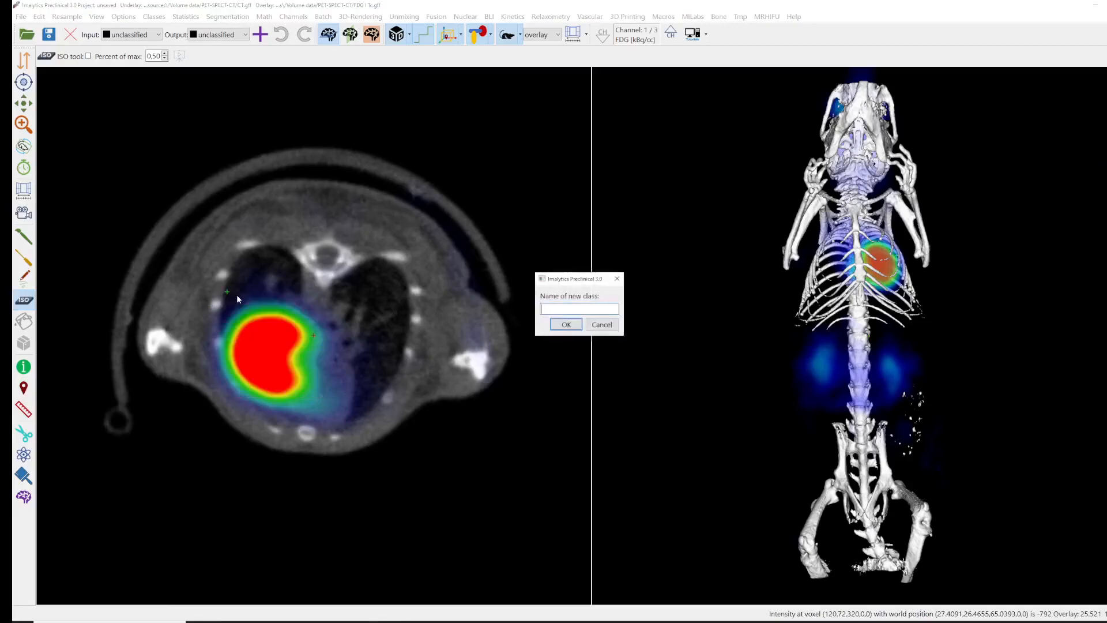
pyautogui.write('Heart')
pyautogui.press('Return')
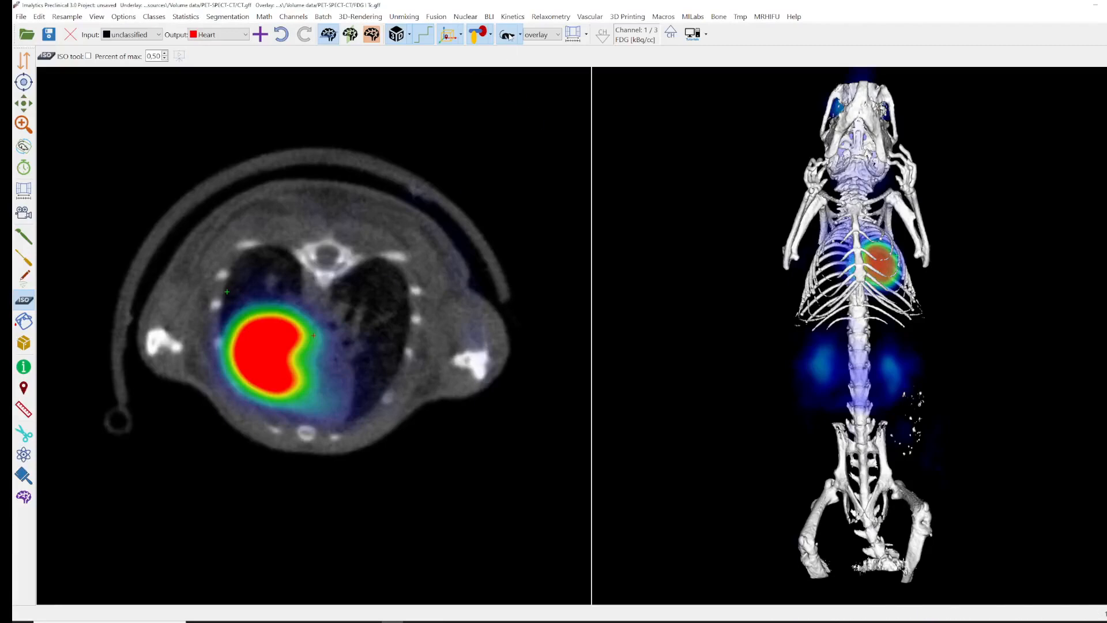
# Try segmenting the heart uptake with the ISO tool, inspect the regions with the overlay hidden, and undo the attempts together with the class
pyautogui.click(507, 35)
pyautogui.click(508, 35)
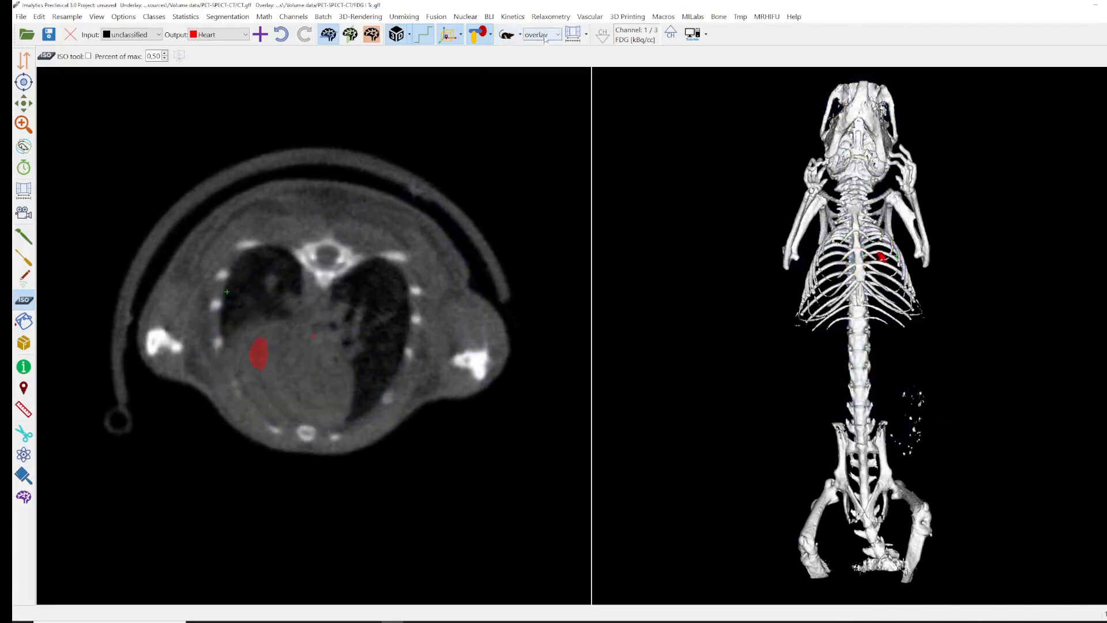
pyautogui.click(508, 36)
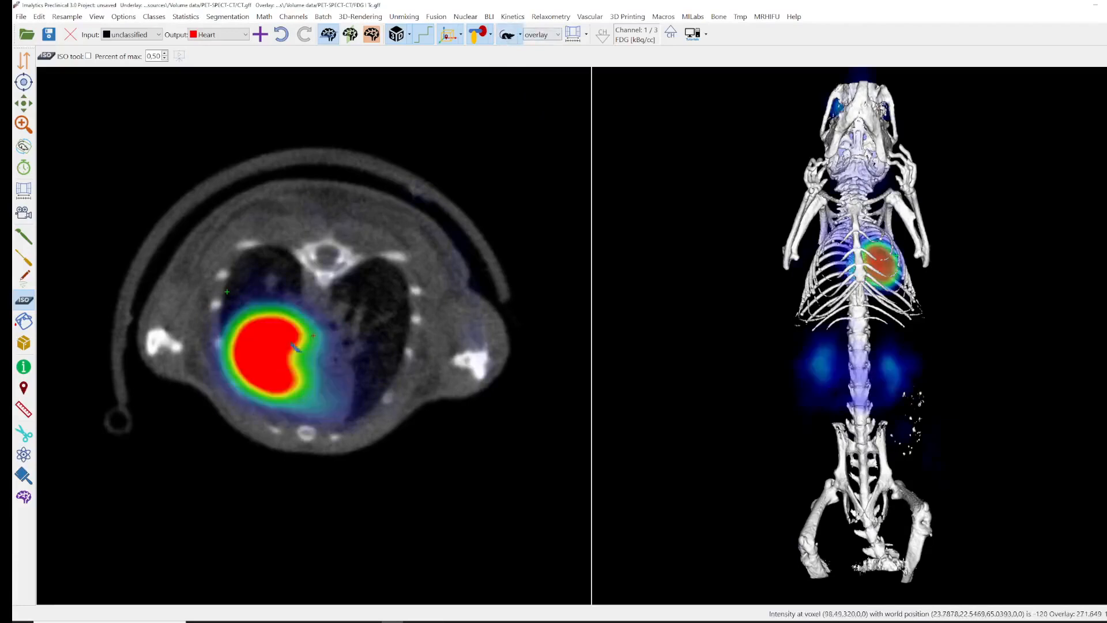
pyautogui.click(508, 35)
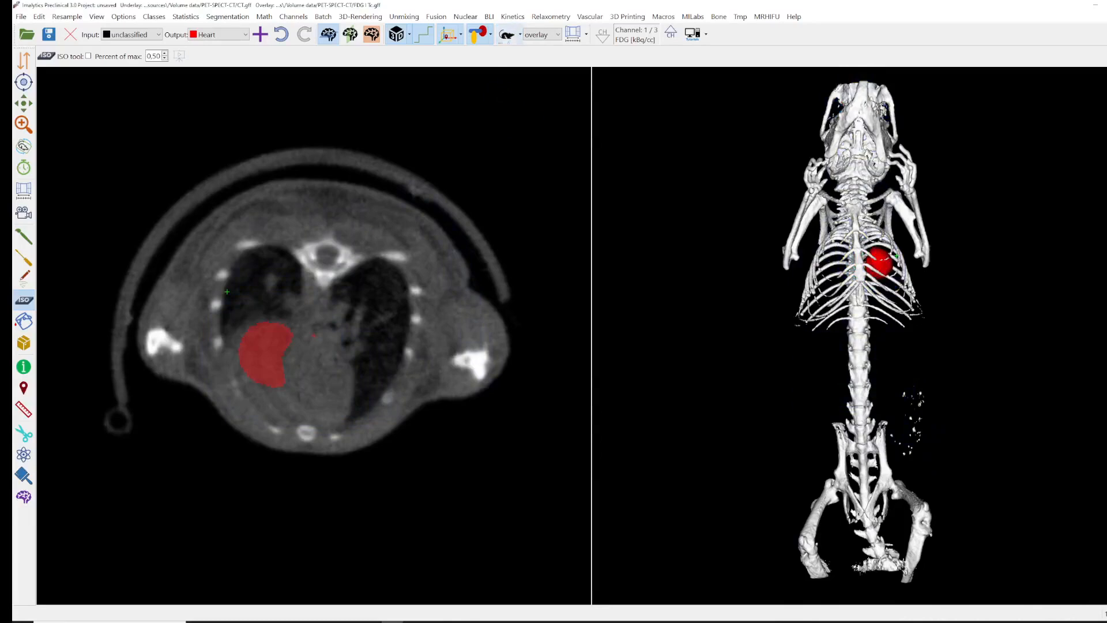
pyautogui.click(508, 35)
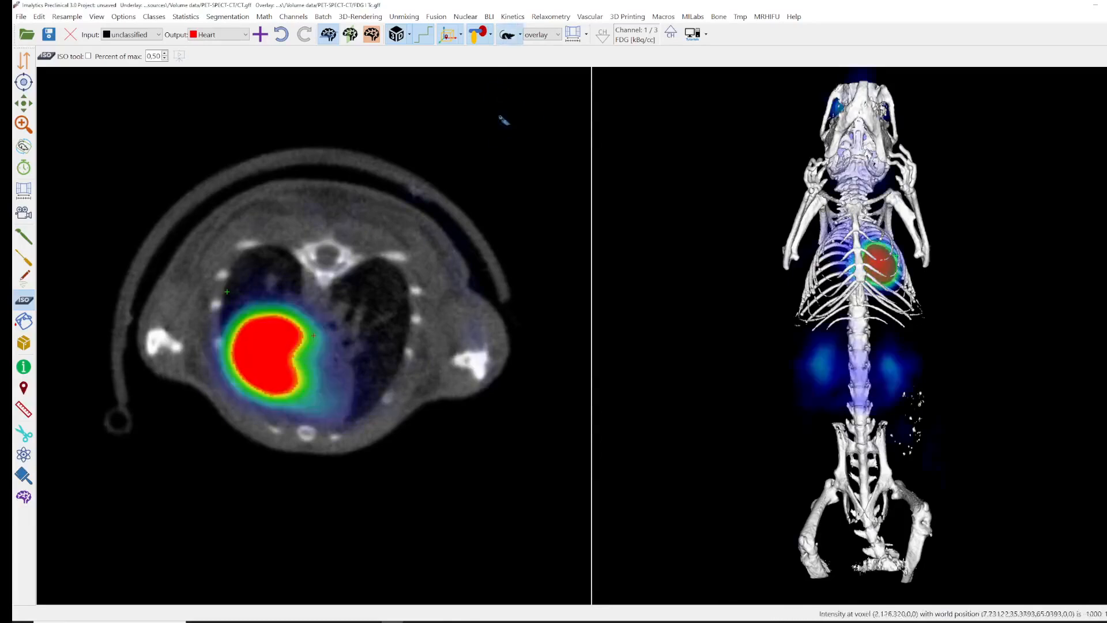
pyautogui.click(510, 38)
pyautogui.click(510, 37)
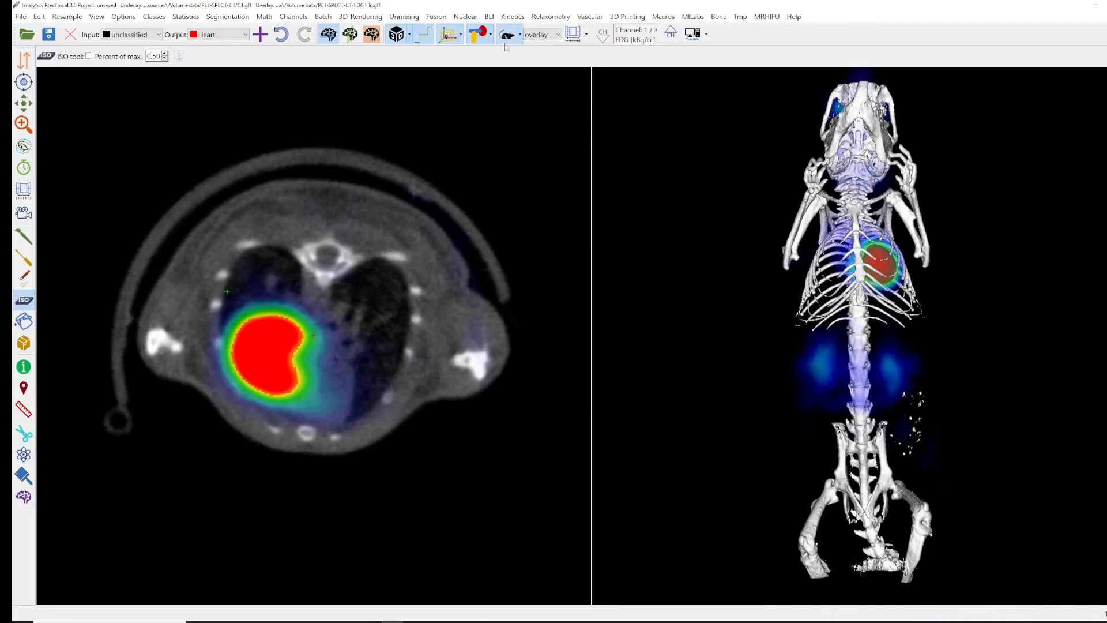
pyautogui.click(281, 35)
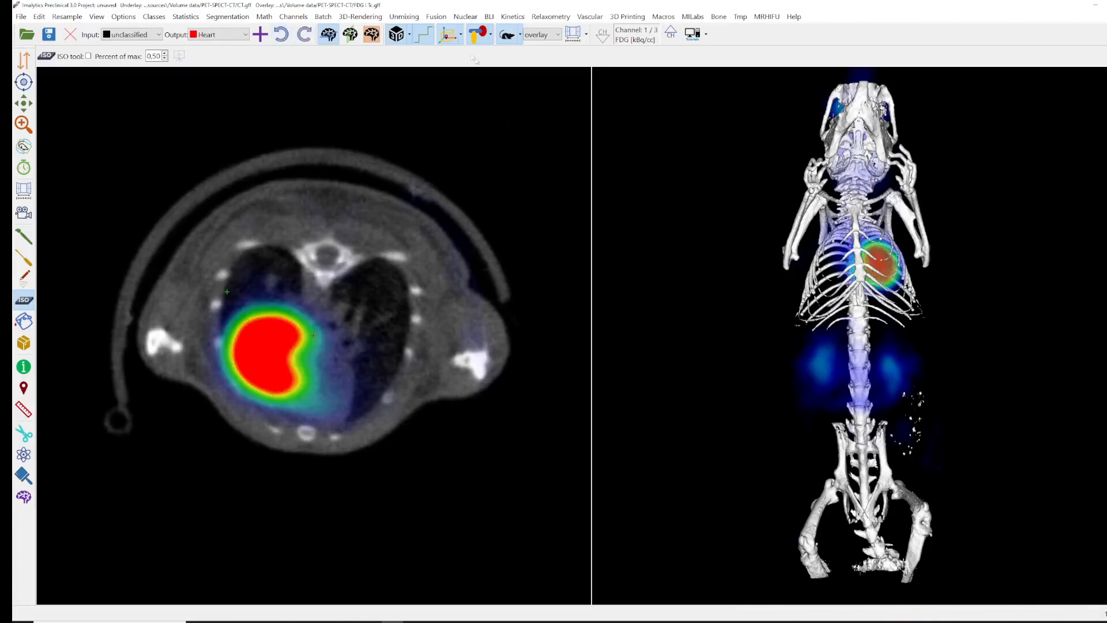
pyautogui.click(282, 36)
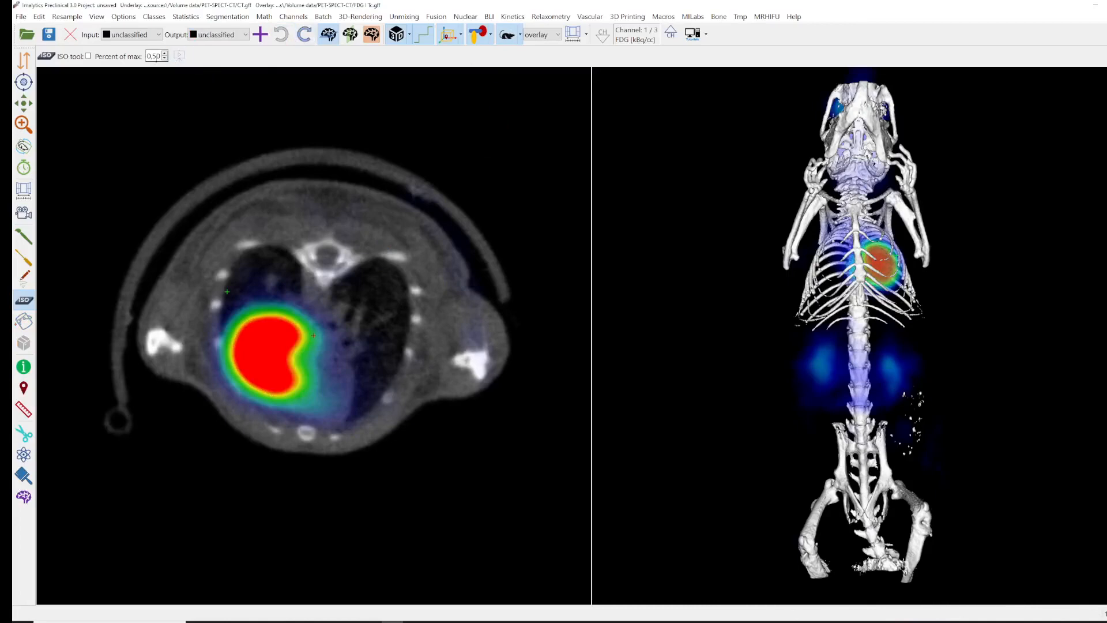
# Enable the ISO tool's percent of max option at 0.50 and add an output class named "Heart"
pyautogui.click(114, 58)
pyautogui.rightClick(301, 257)
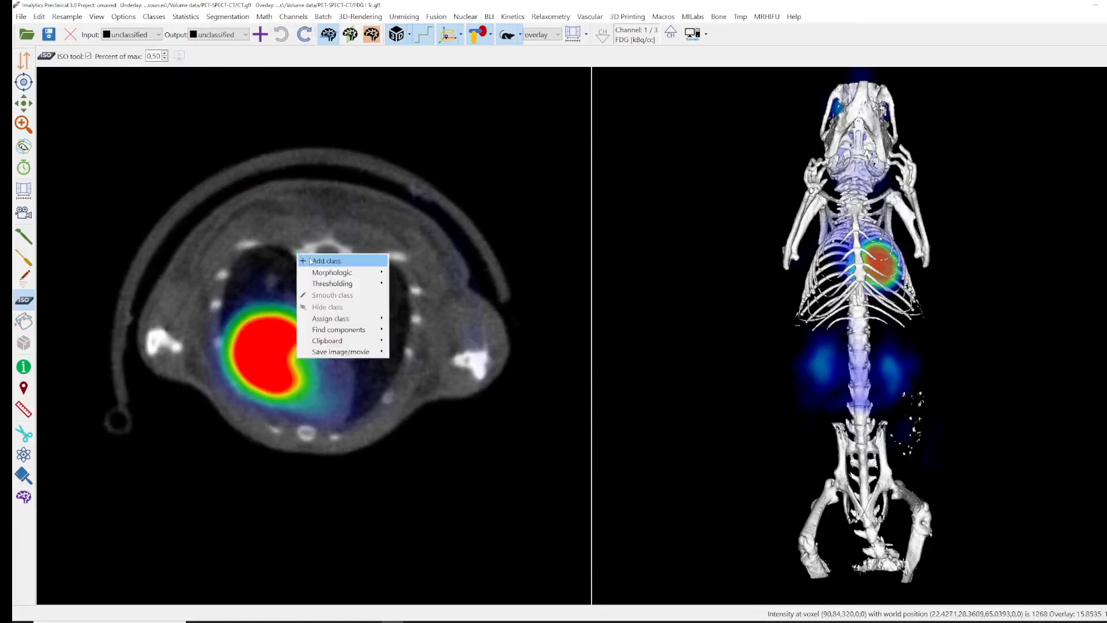
pyautogui.click(309, 260)
pyautogui.write('Heart')
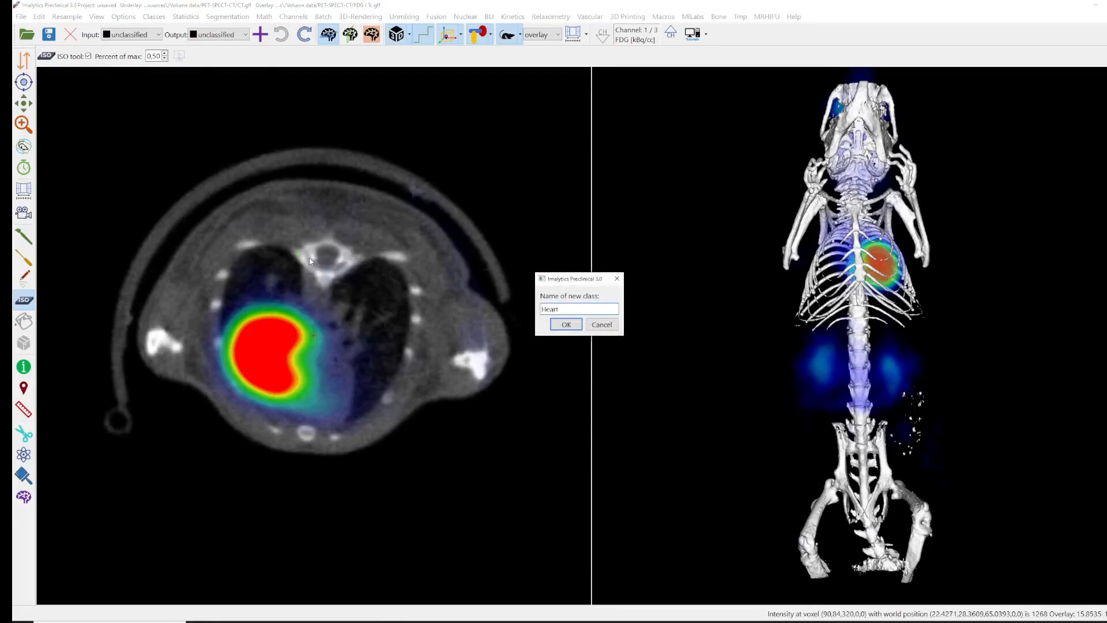
pyautogui.press('Return')
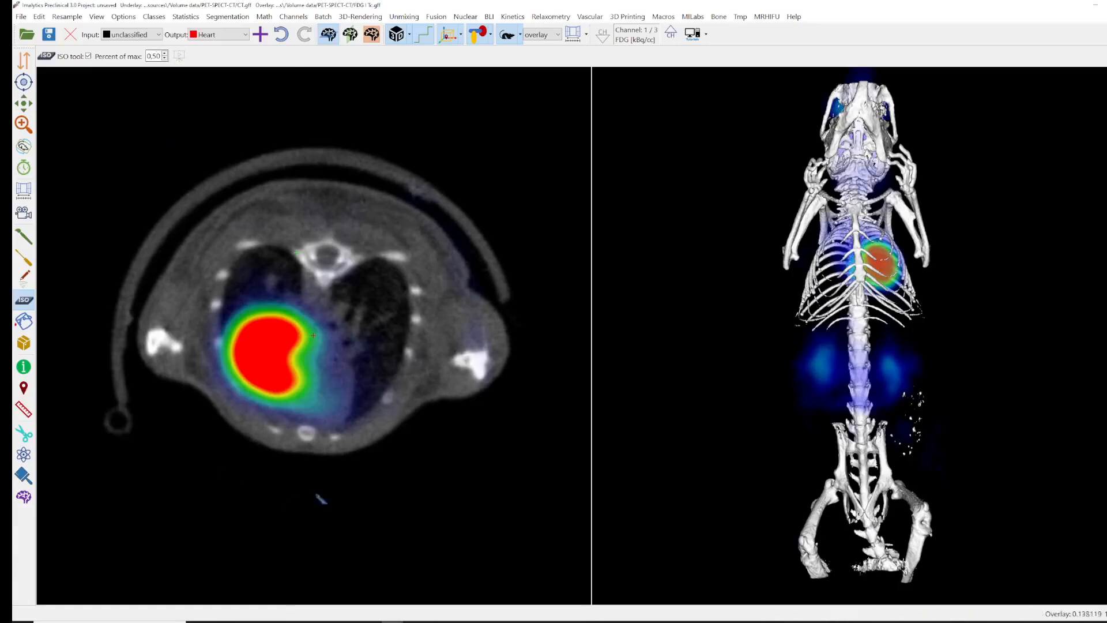
# Segment the heart uptake in the axial slice with the ISO tool and inspect it with the overlay temporarily hidden
pyautogui.click(268, 346)
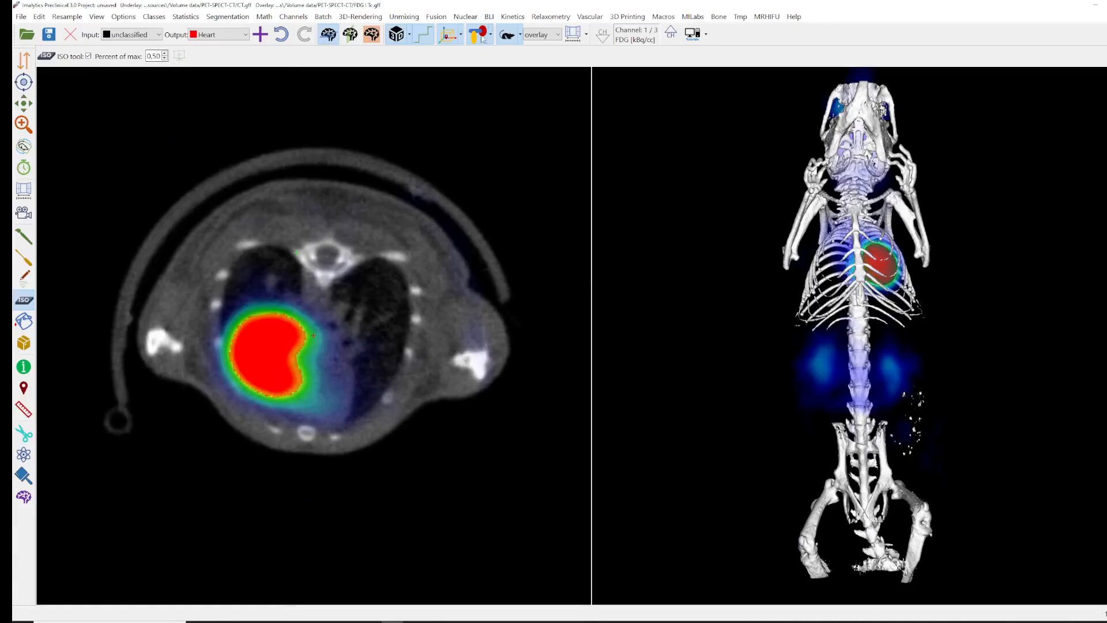
pyautogui.click(505, 35)
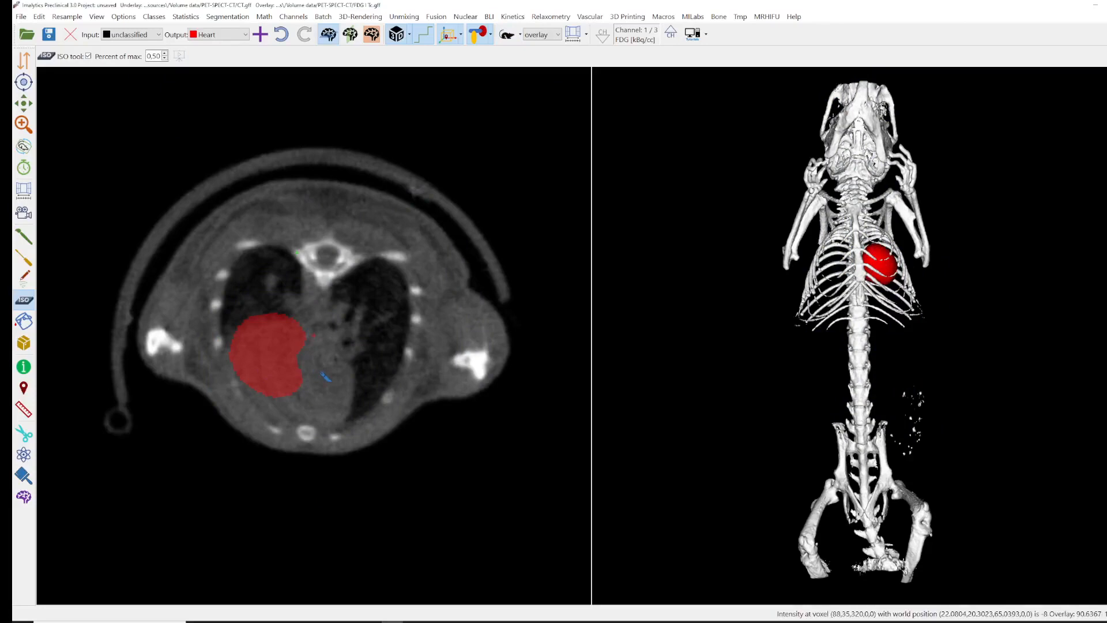
pyautogui.click(511, 36)
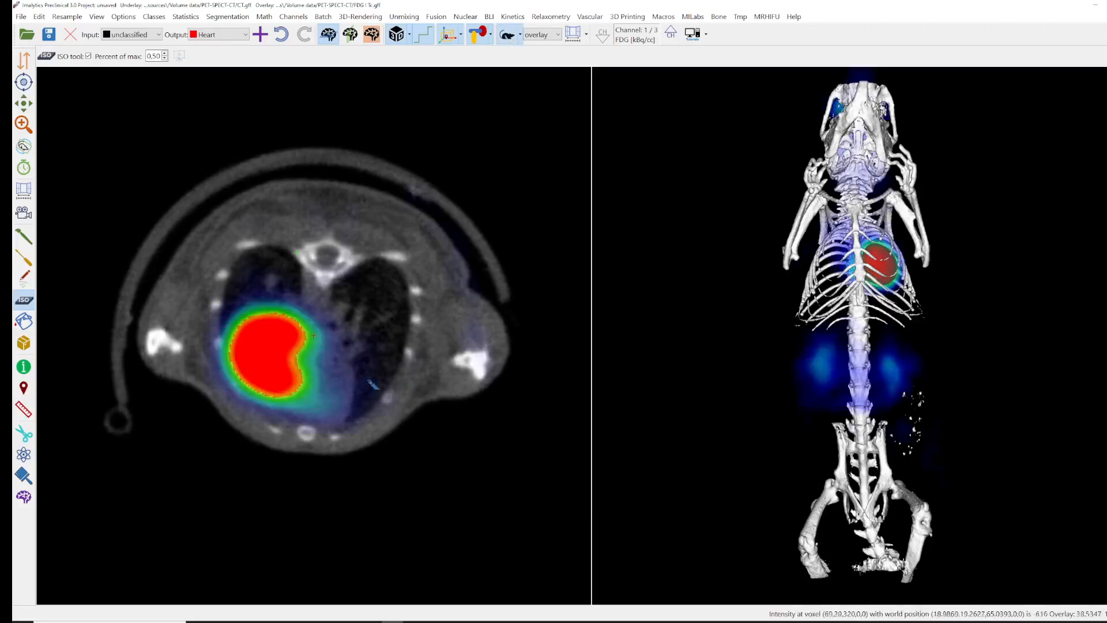
# Add a new segmentation class named "Kidney"
pyautogui.rightClick(823, 361)
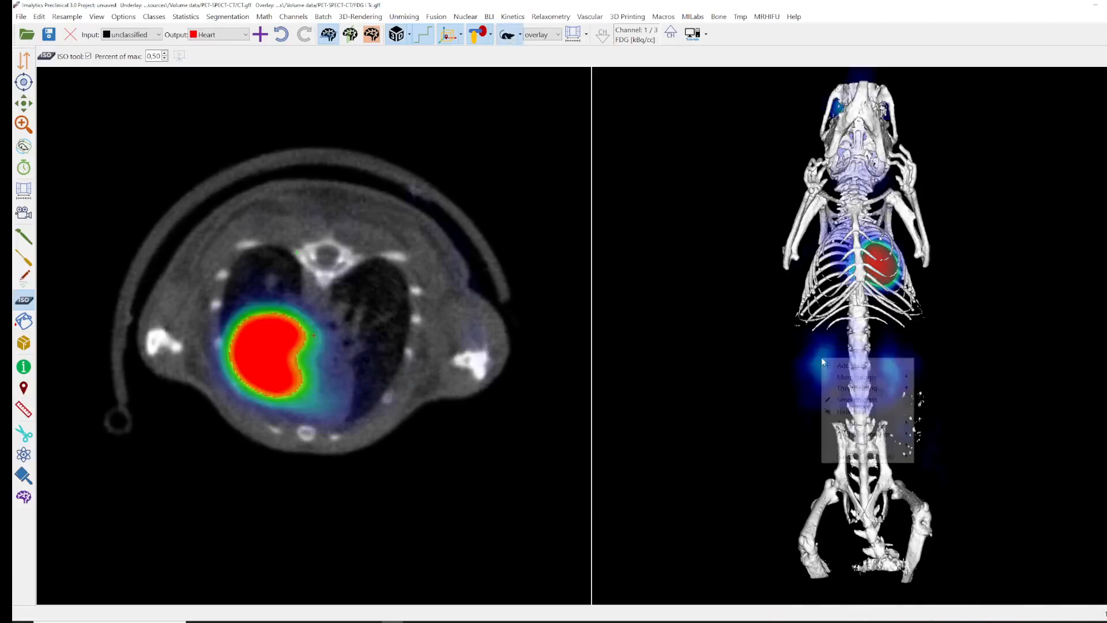
pyautogui.click(833, 365)
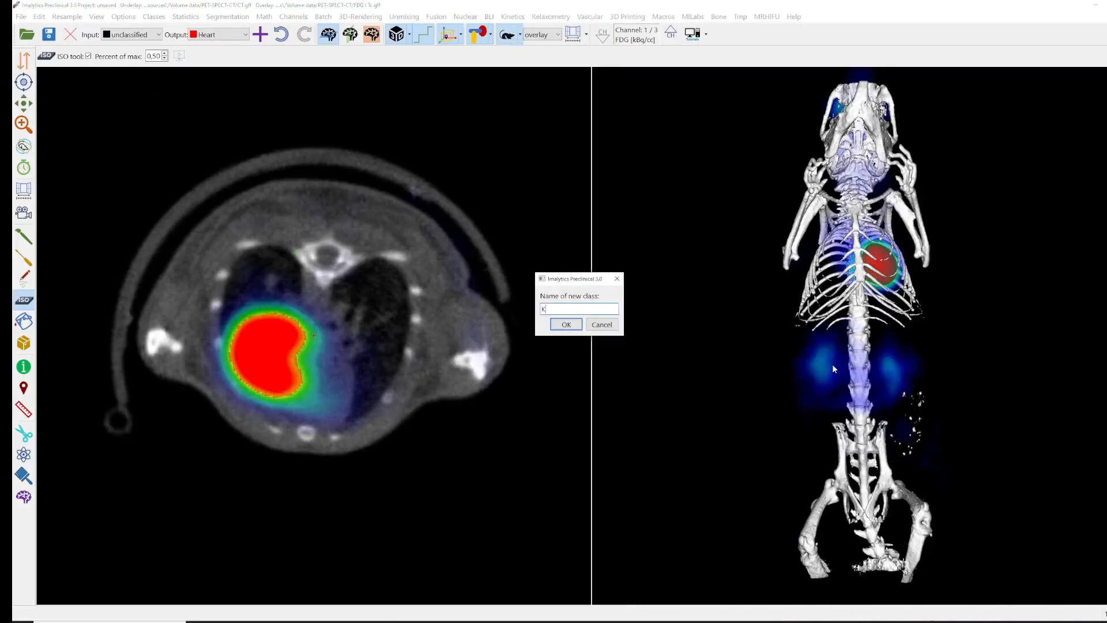
pyautogui.write('Kidney')
pyautogui.press('Return')
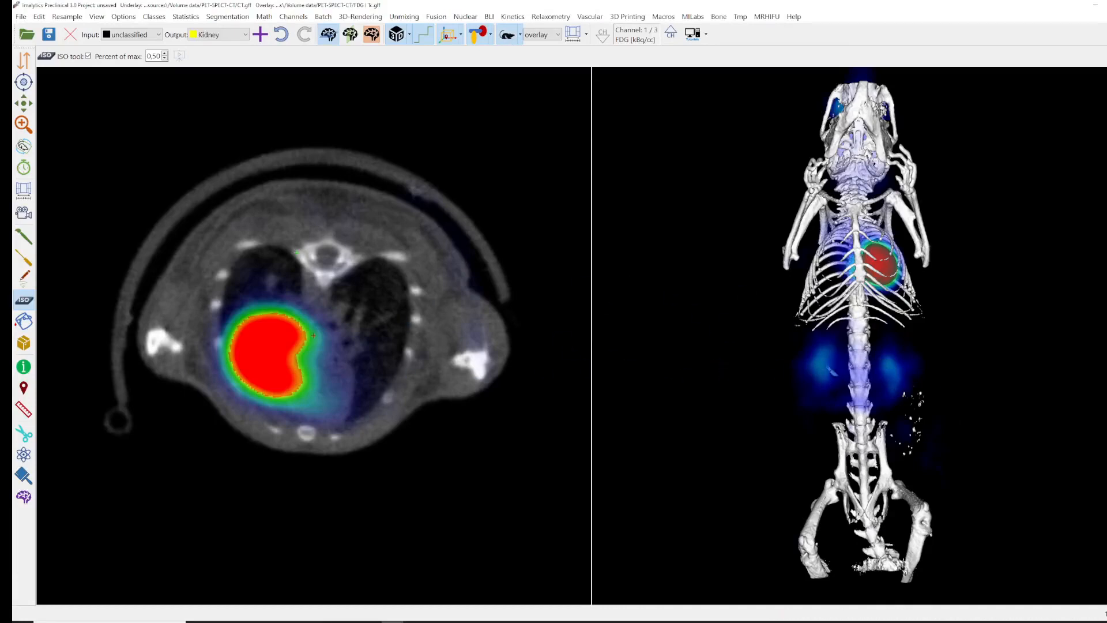
# Try segmenting both kidneys with the ISO tool in the axial slice at kidney level, and undo both segmentations
pyautogui.click(869, 367)
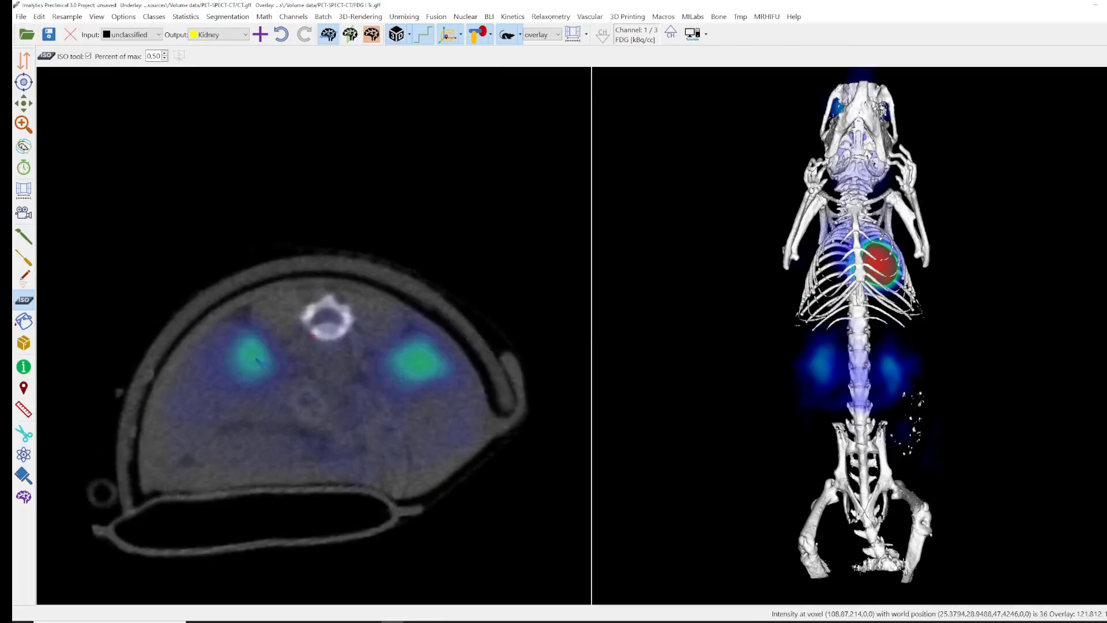
pyautogui.click(252, 358)
pyautogui.click(425, 367)
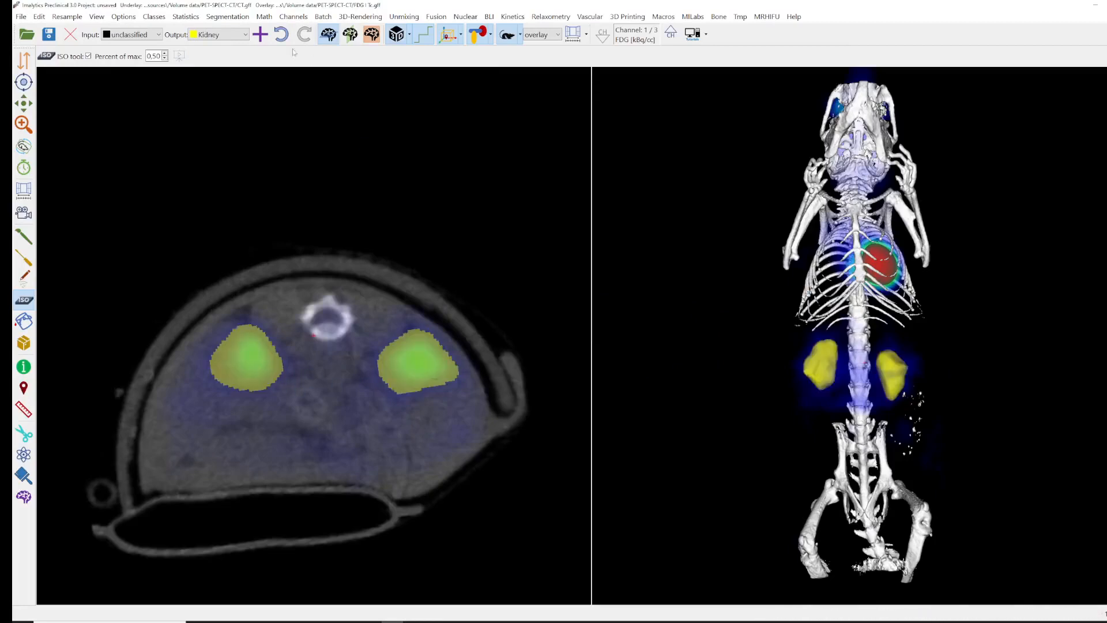
pyautogui.click(282, 35)
pyautogui.click(282, 35)
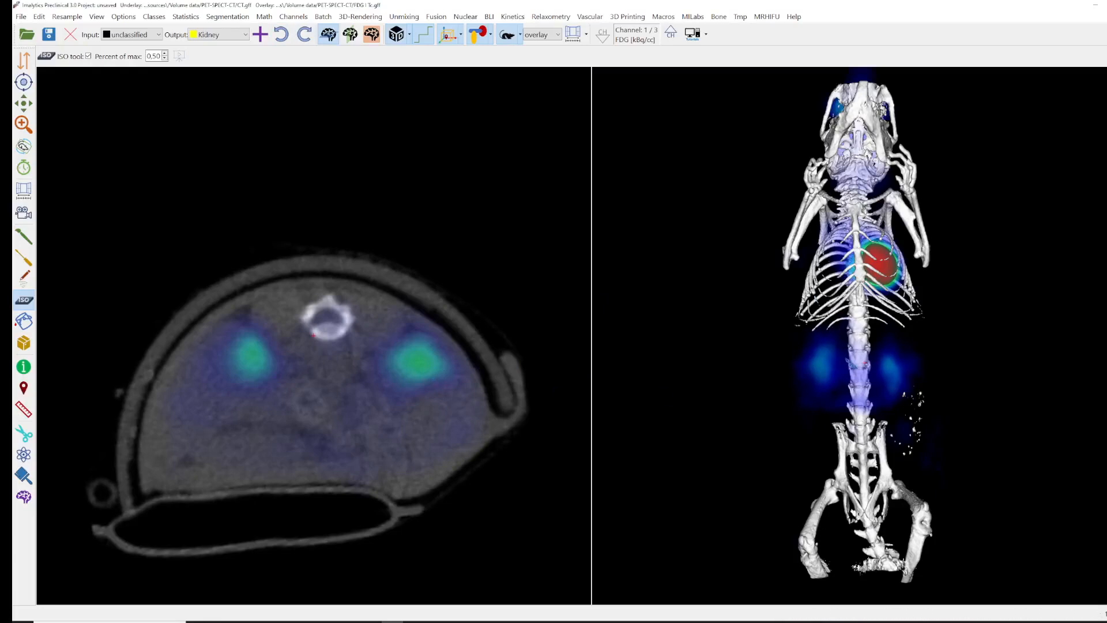
# Set the 3D overlay mode to Iso rendering and lower the FDG overlay's windowing maximum to about 121.184
pyautogui.click(375, 20)
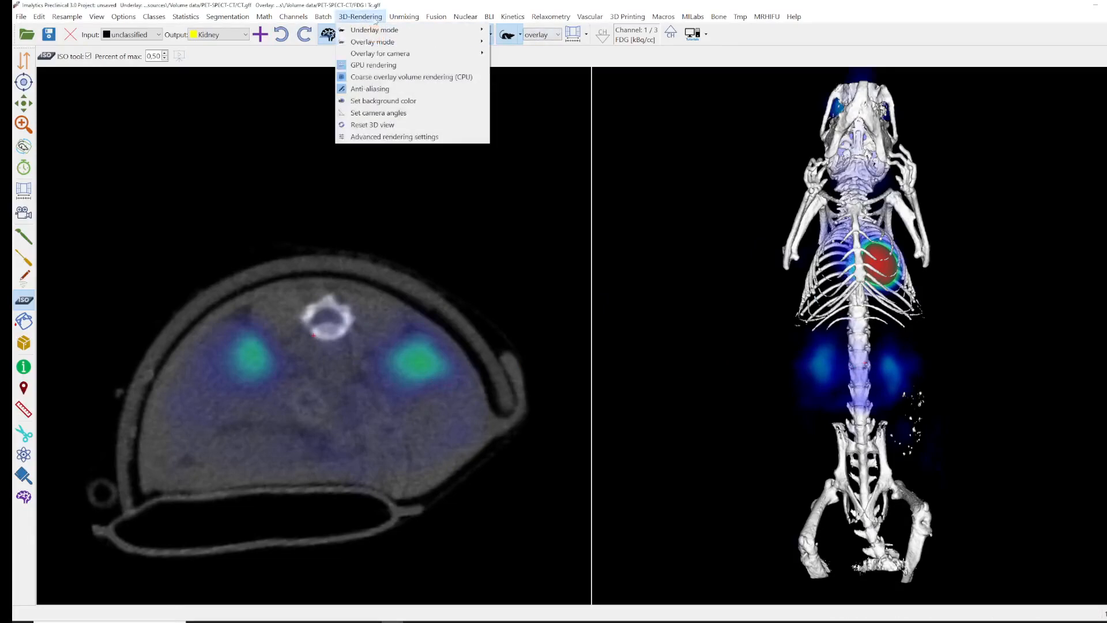
pyautogui.moveTo(438, 41)
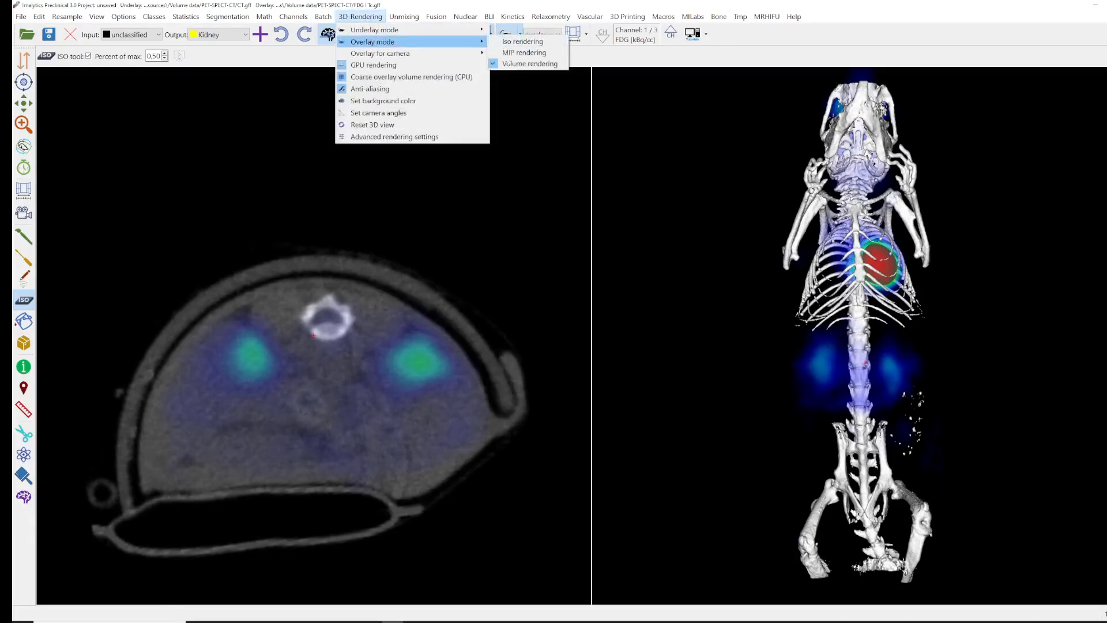
pyautogui.click(512, 52)
pyautogui.click(572, 32)
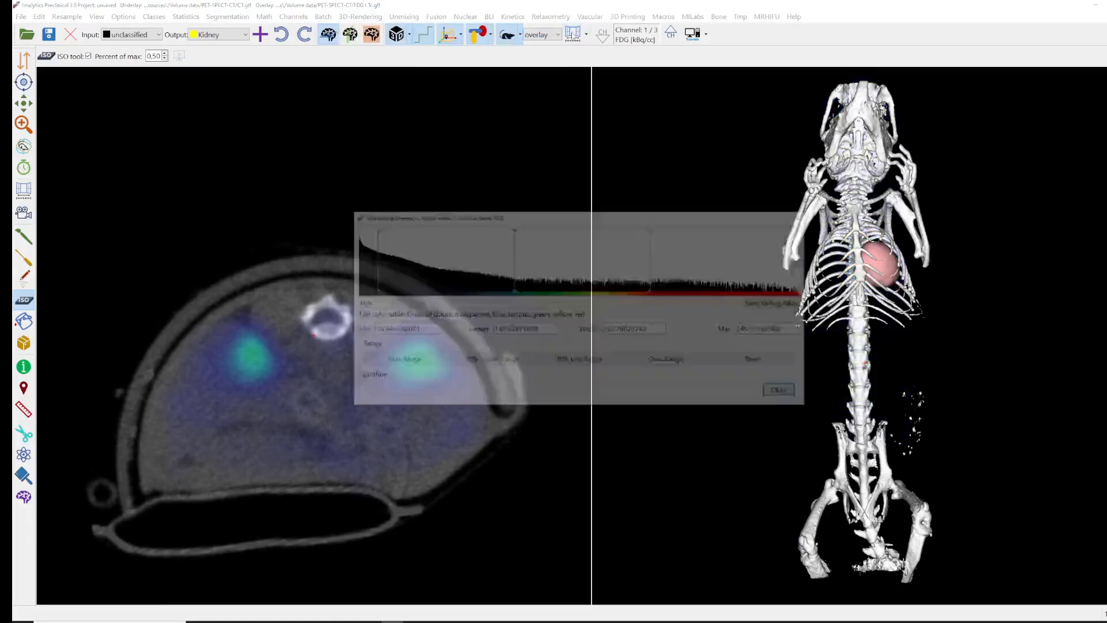
pyautogui.moveTo(654, 293); pyautogui.dragTo(508, 298)
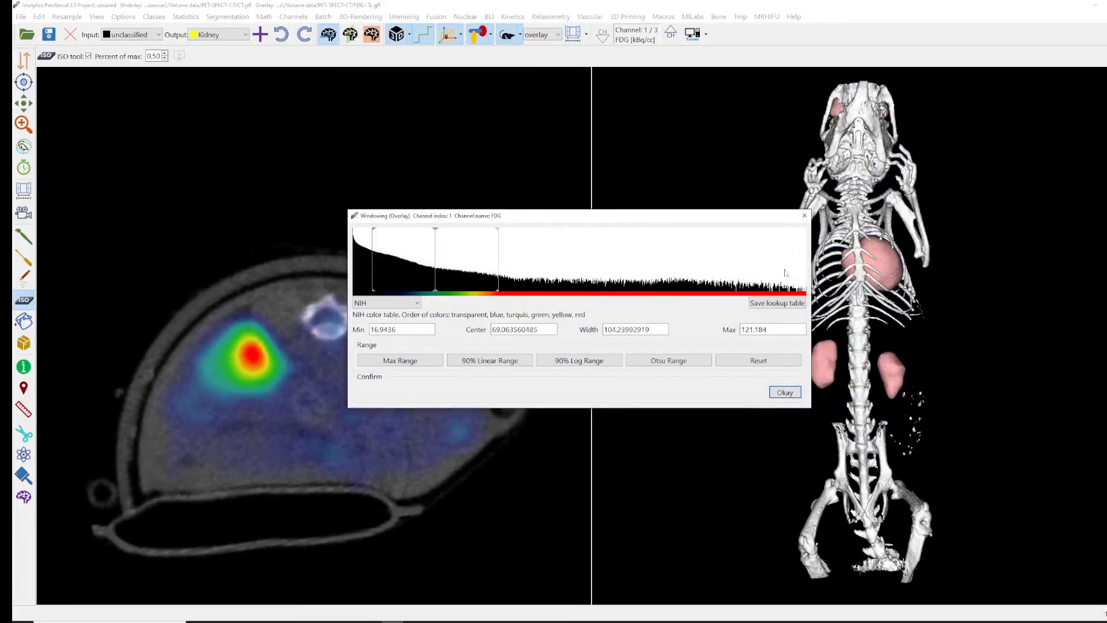
pyautogui.click(805, 215)
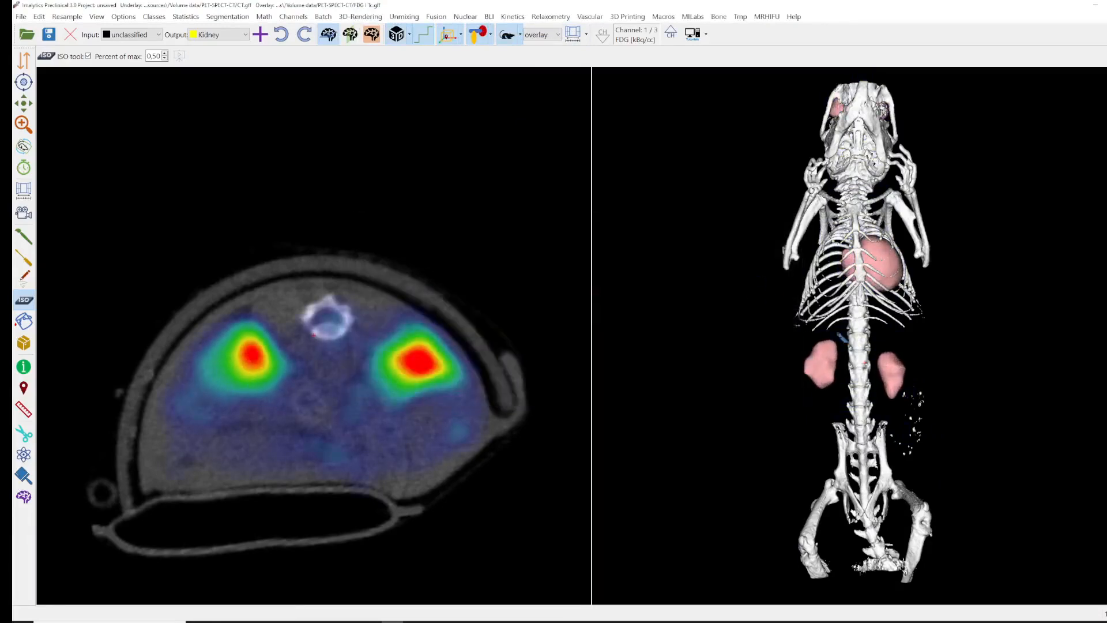
# Segment both kidneys with the ISO tool directly on their rendered surfaces in the 3D view
pyautogui.click(827, 370)
pyautogui.click(897, 385)
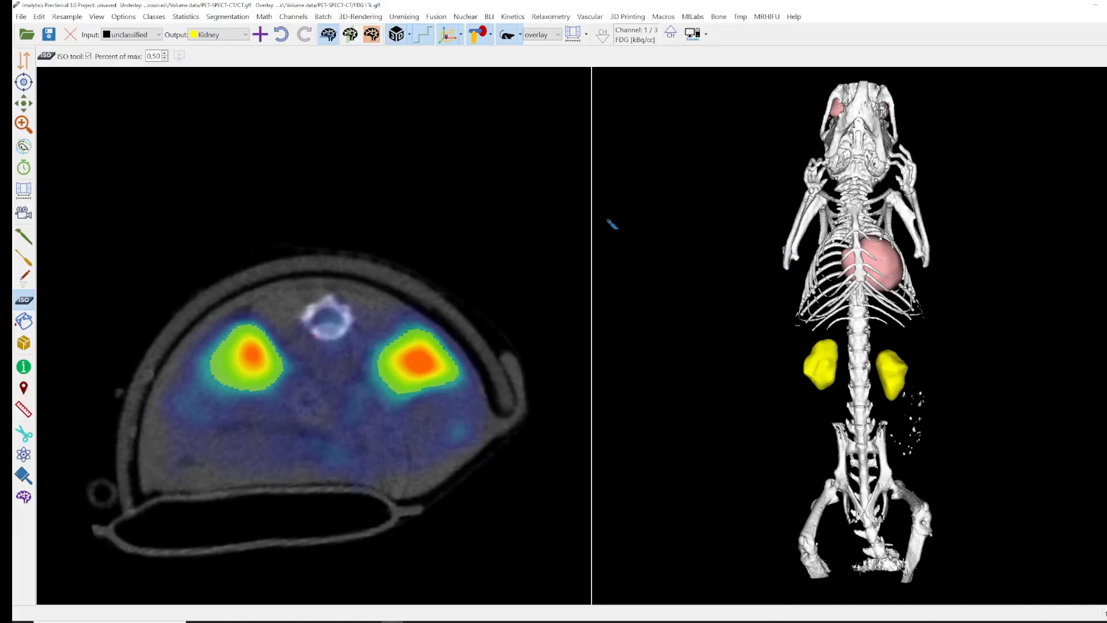
# Switch the active volume to the CT underlay and toggle its display off and on
pyautogui.click(539, 36)
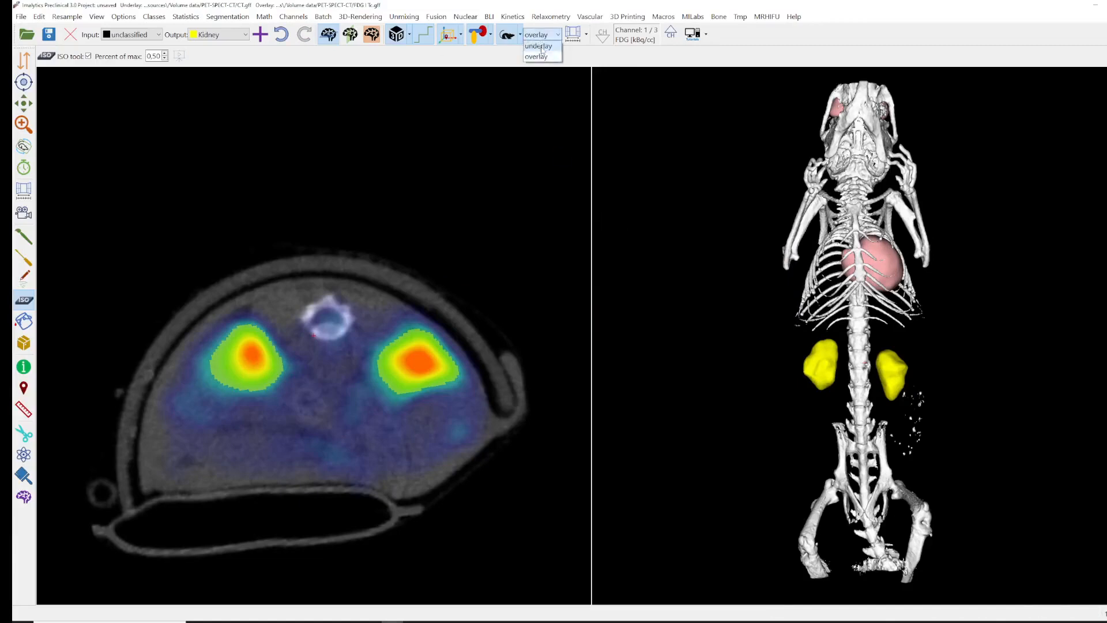
pyautogui.click(542, 48)
pyautogui.click(506, 37)
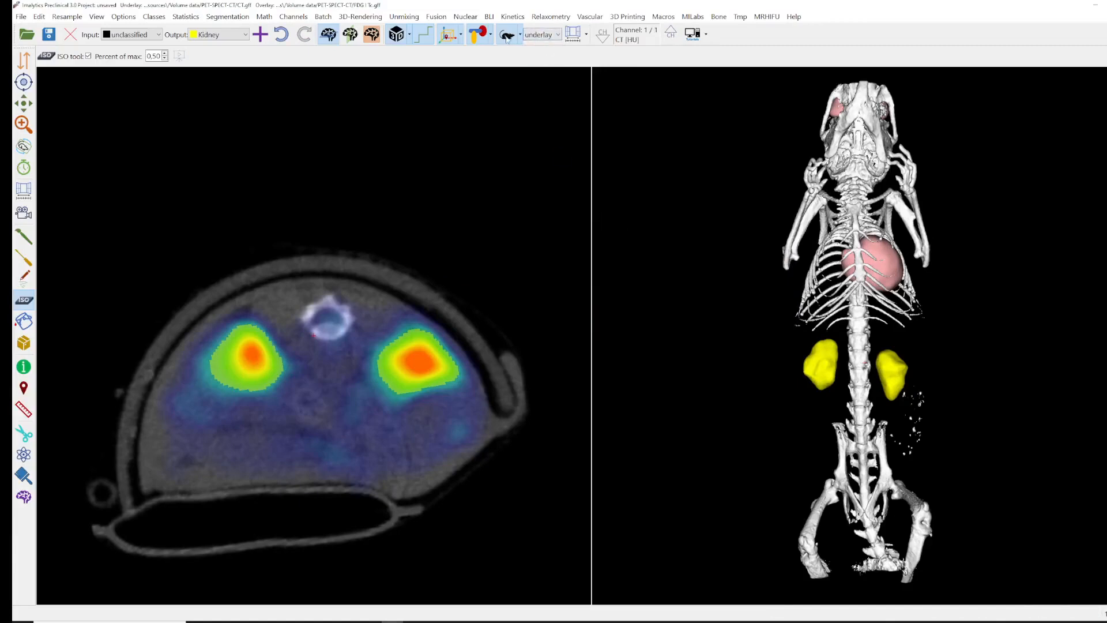
pyautogui.click(507, 37)
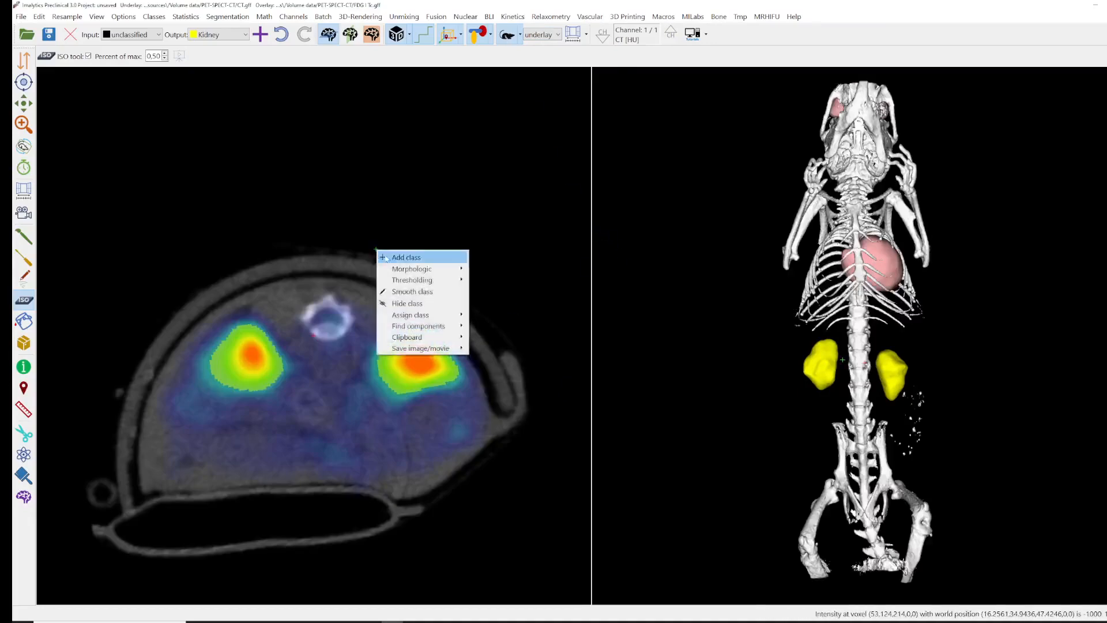
# Add a new segmentation class named "Bone"
pyautogui.click(385, 256)
pyautogui.write('Bone')
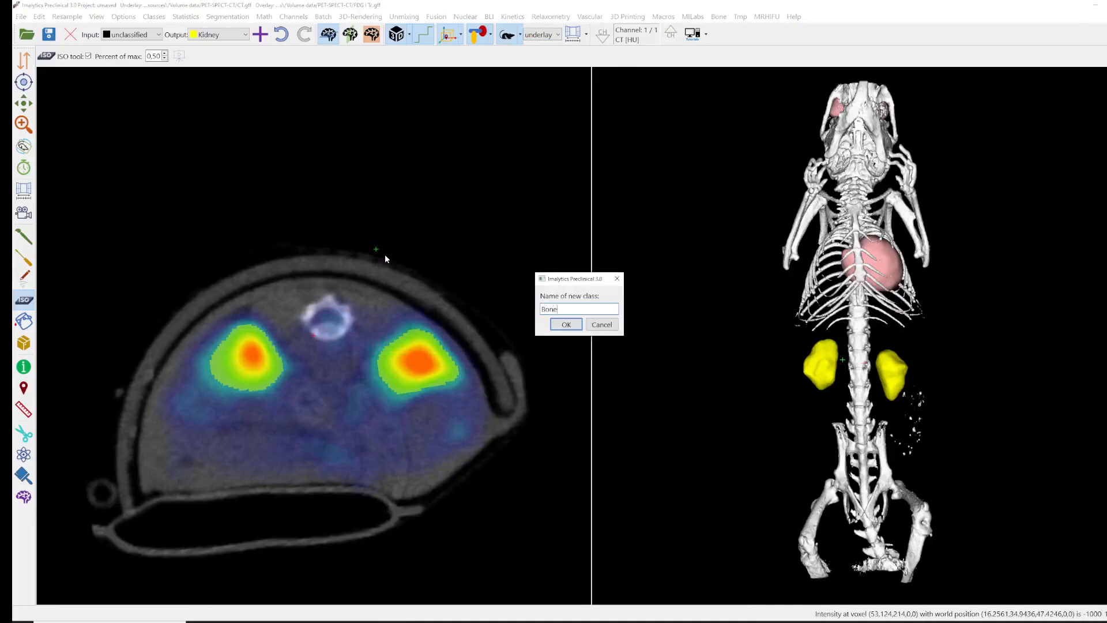
pyautogui.press('Return')
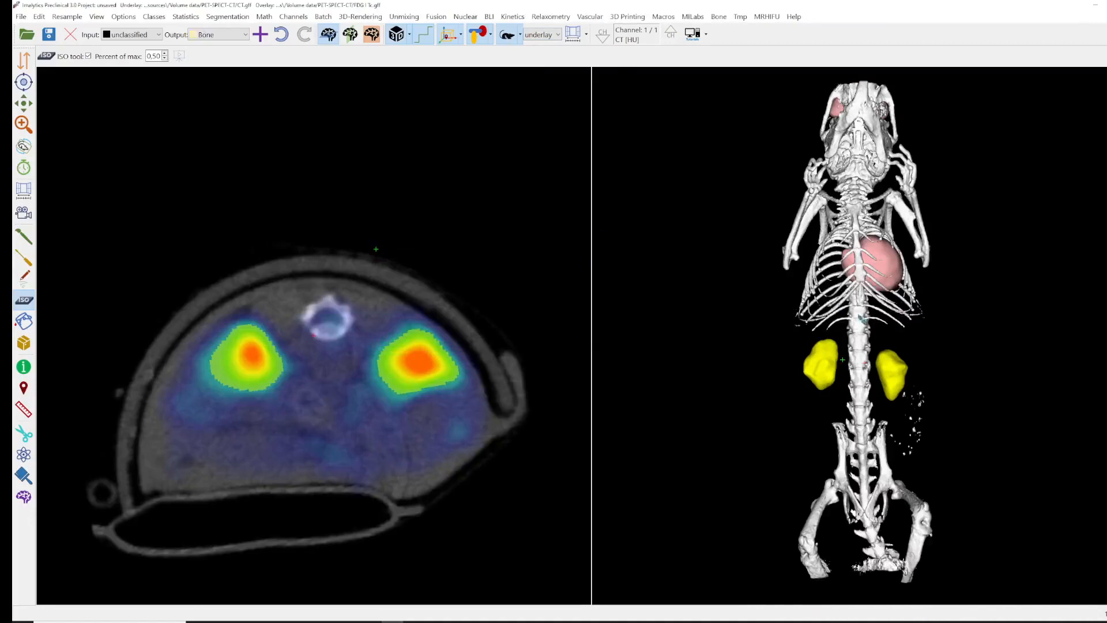
# Segment the skeleton with the ISO tool from the spine in the 3D view and inspect it with the underlay temporarily hidden
pyautogui.click(864, 341)
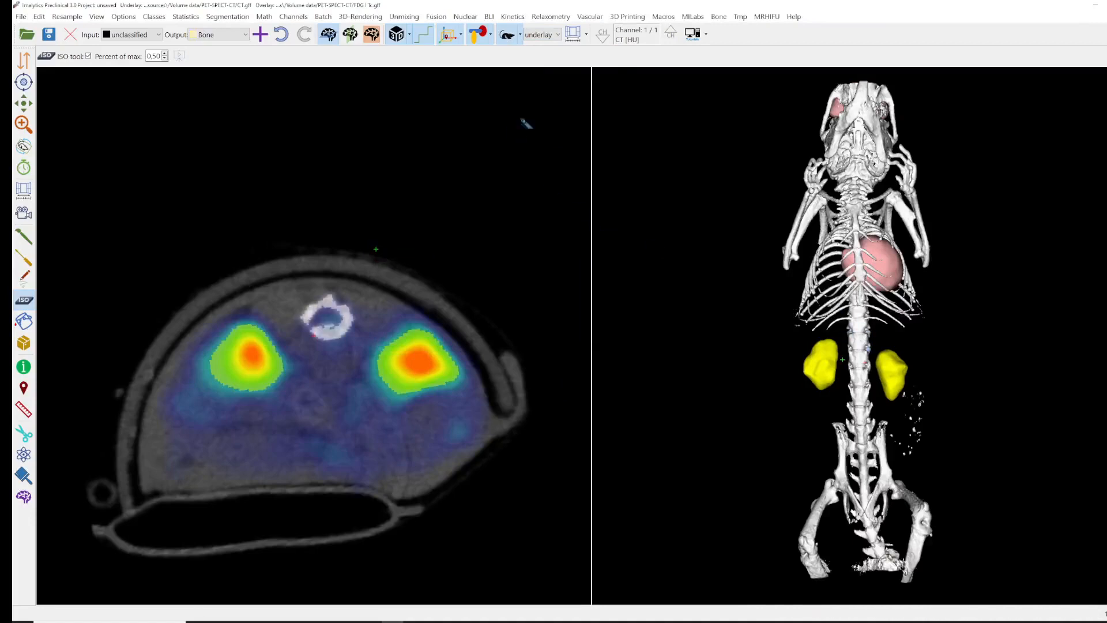
pyautogui.click(506, 35)
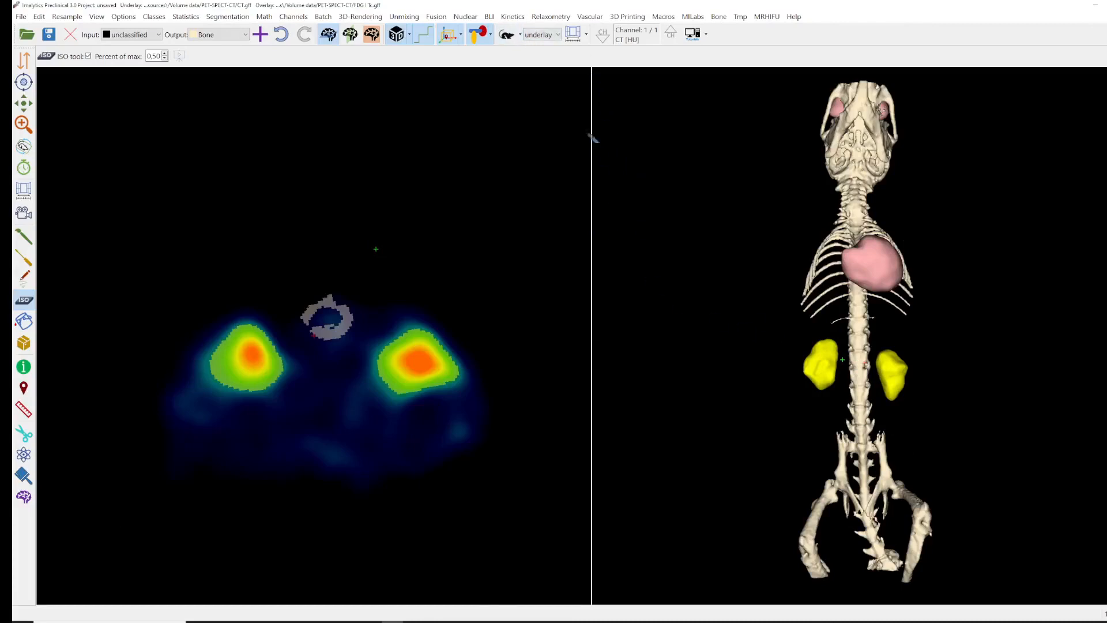
pyautogui.click(507, 35)
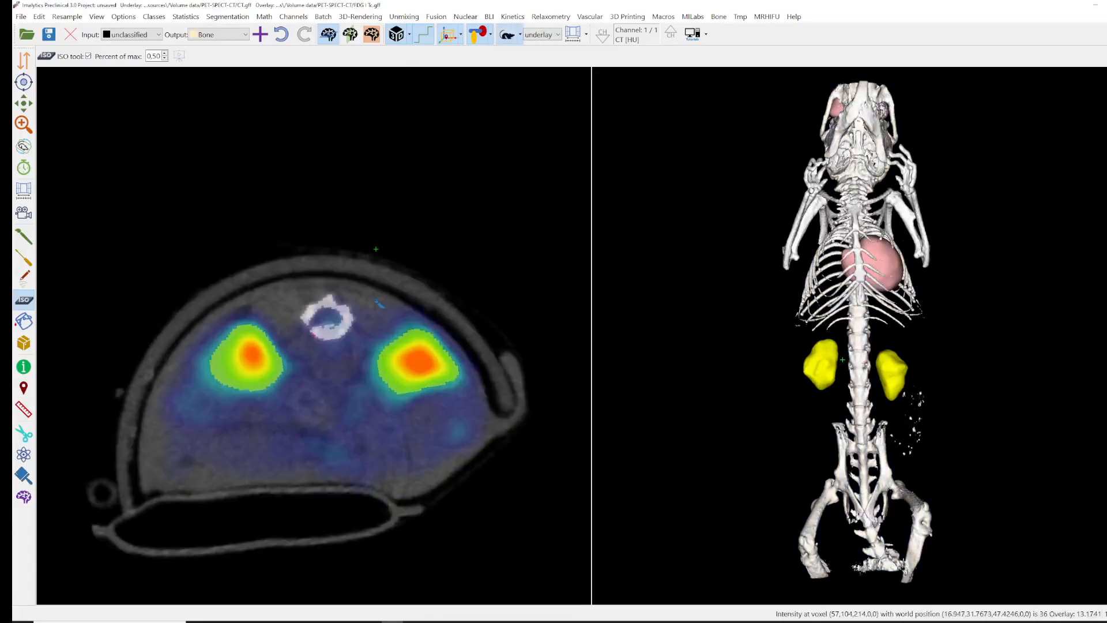